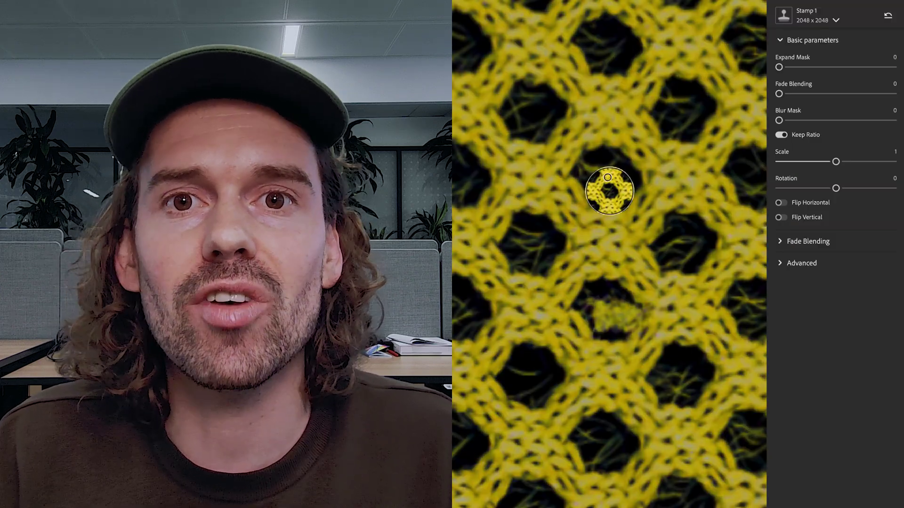
Paint the clone stamp over the damaged mesh hole and set the stamp's scale to 1.04
{"action": "mouse_move", "coordinate": [608, 310]}
{"action": "left_mouse_down"}
{"action": "mouse_move", "coordinate": [619, 299]}
{"action": "mouse_move", "coordinate": [571, 301]}
{"action": "mouse_move", "coordinate": [635, 337]}
{"action": "mouse_move", "coordinate": [644, 289]}
{"action": "mouse_move", "coordinate": [575, 287]}
{"action": "mouse_move", "coordinate": [588, 343]}
{"action": "left_mouse_up"}
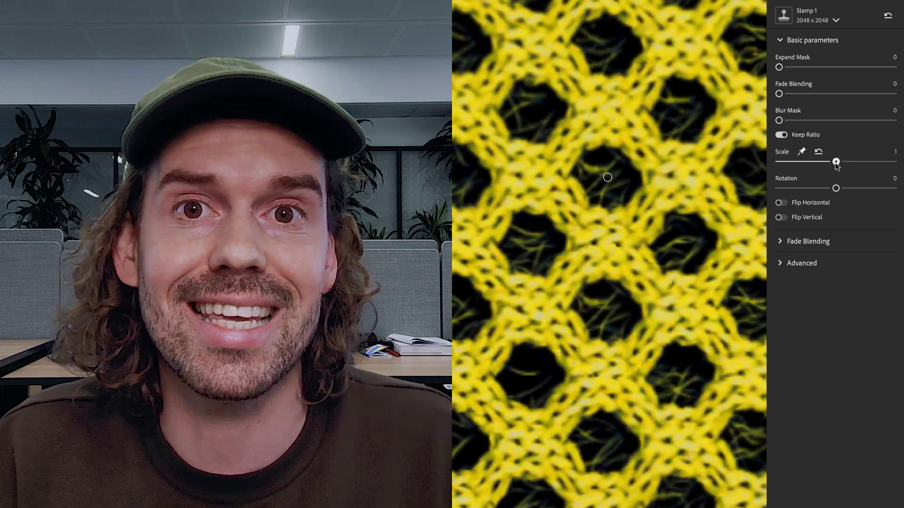
{"action": "mouse_move", "coordinate": [836, 161]}
{"action": "left_mouse_down"}
{"action": "mouse_move", "coordinate": [815, 162]}
{"action": "mouse_move", "coordinate": [865, 163]}
{"action": "mouse_move", "coordinate": [838, 162]}
{"action": "mouse_move", "coordinate": [869, 189]}
{"action": "left_mouse_up"}
{"action": "left_click", "coordinate": [827, 178]}
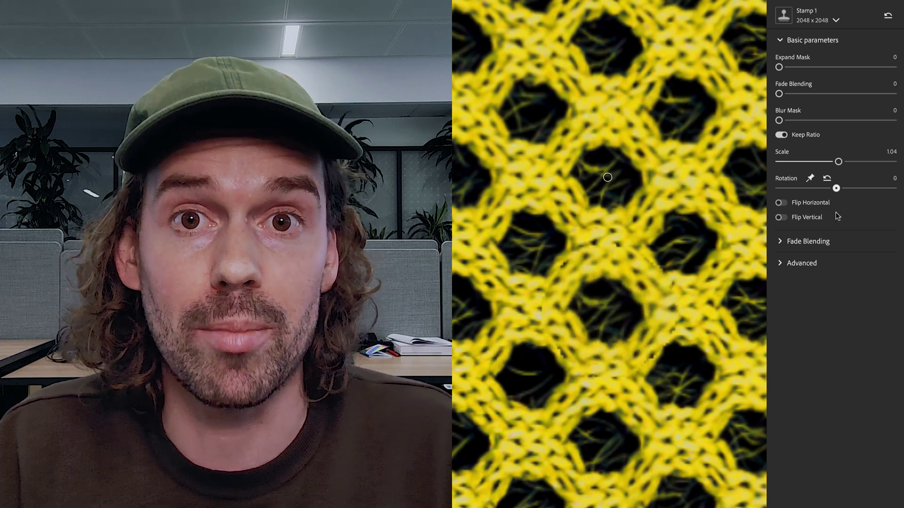
Try flipping the stamp horizontally and vertically, and vary its fade blending strength
{"action": "left_click", "coordinate": [781, 202]}
{"action": "left_click", "coordinate": [782, 217]}
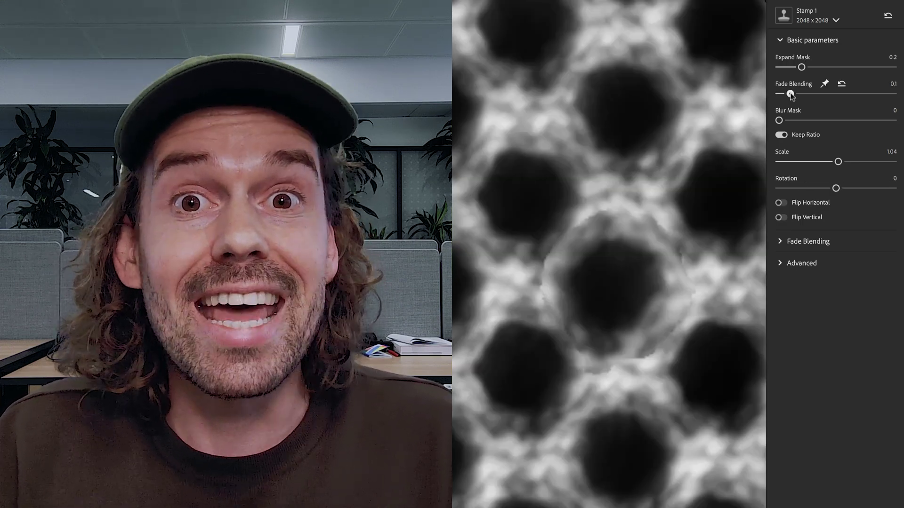
{"action": "left_click_drag", "start_coordinate": [791, 95], "coordinate": [838, 96]}
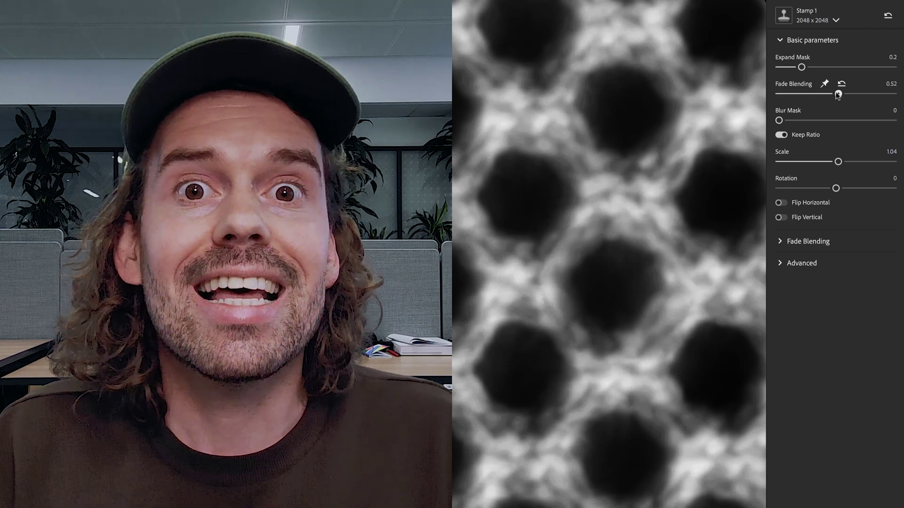
{"action": "left_click_drag", "start_coordinate": [894, 97], "coordinate": [804, 96]}
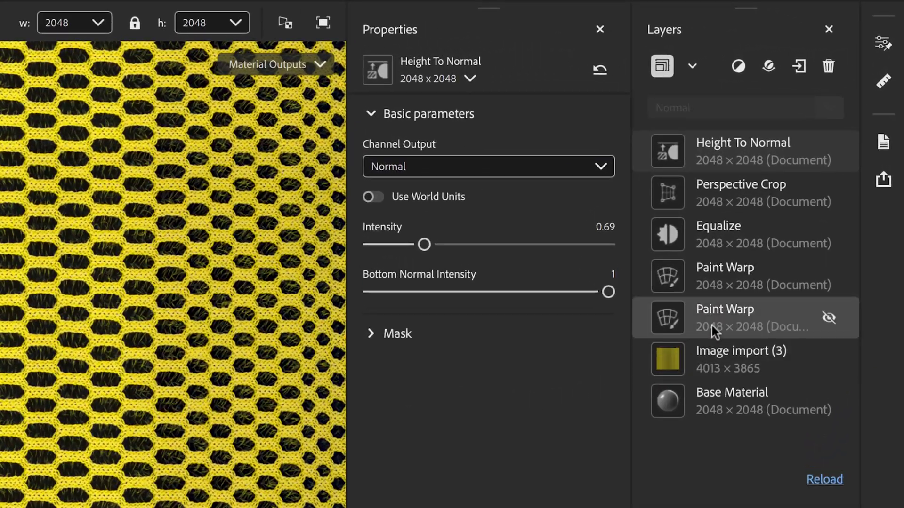
Review the settings of the existing Paint Warp, Equalize, Perspective Crop and Height To Normal layers
{"action": "left_click", "coordinate": [735, 298]}
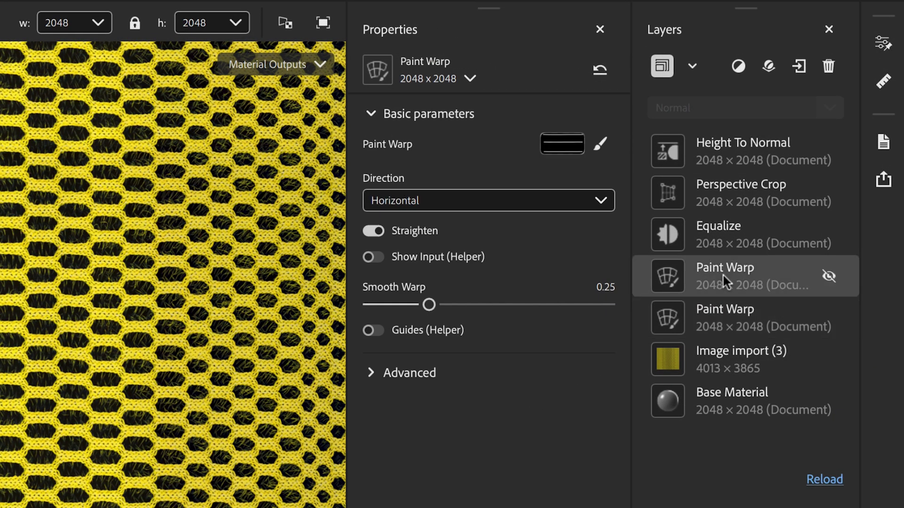
{"action": "left_click", "coordinate": [736, 227]}
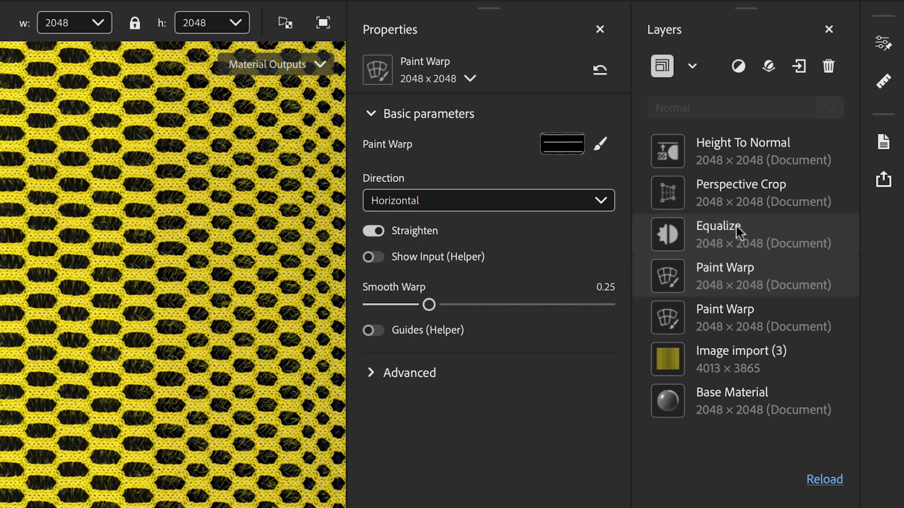
{"action": "left_click", "coordinate": [744, 190]}
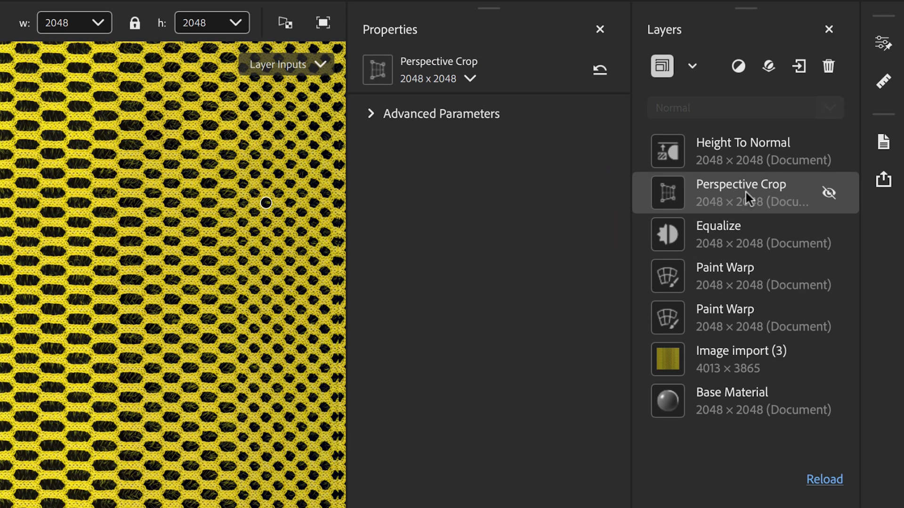
{"action": "left_click", "coordinate": [744, 148]}
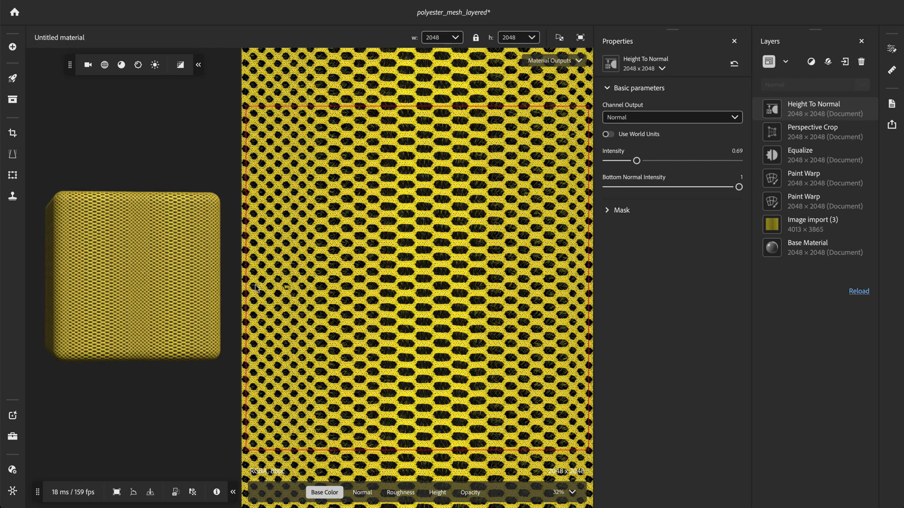
Add a Clone Stamp filter above the Height To Normal layer to repair the damaged mesh hole
{"action": "scroll", "coordinate": [250, 290], "scroll_direction": "up", "scroll_amount": 10}
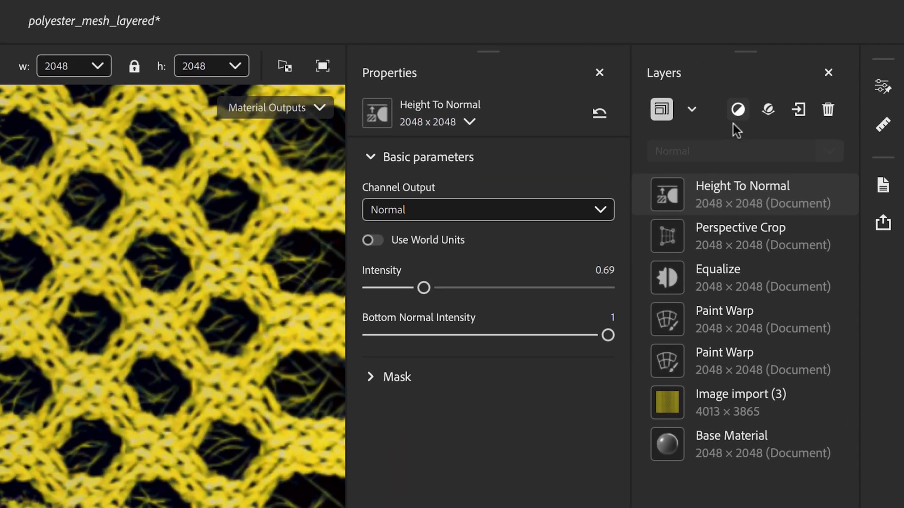
{"action": "left_click", "coordinate": [810, 65]}
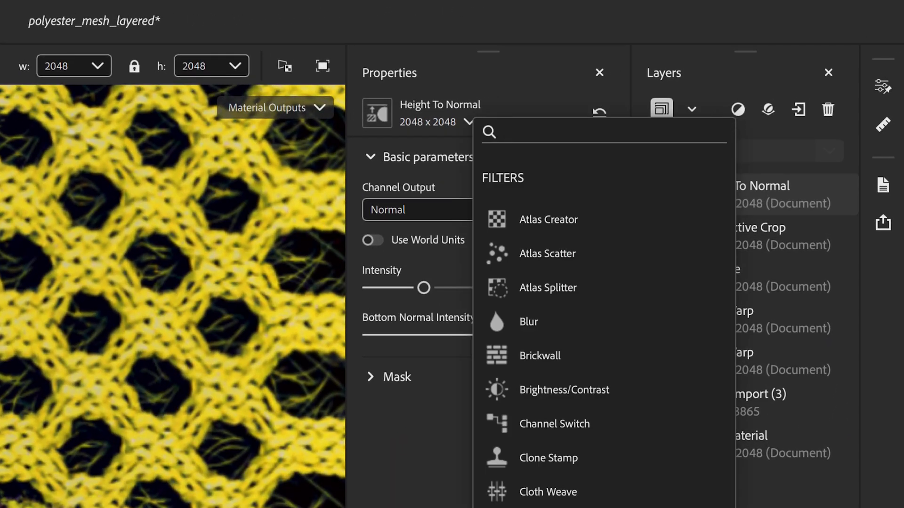
{"action": "type", "text": "clone"}
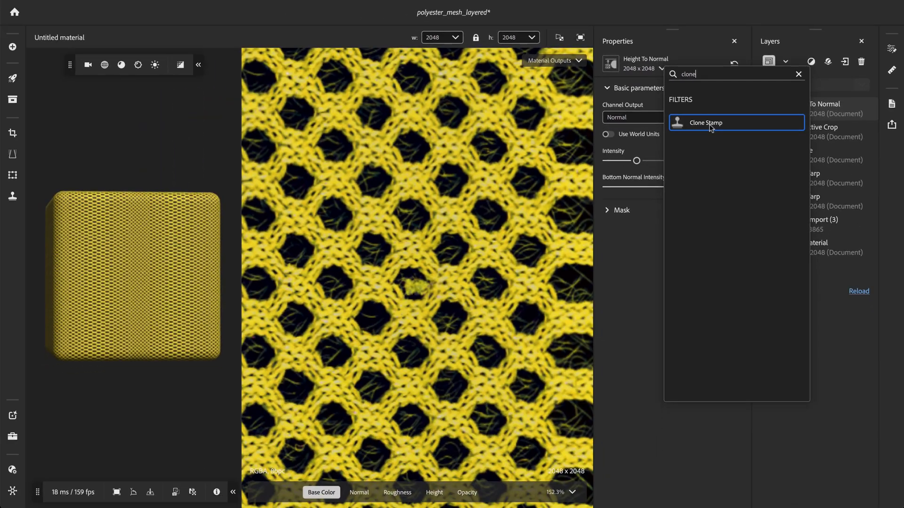
{"action": "left_click", "coordinate": [711, 123]}
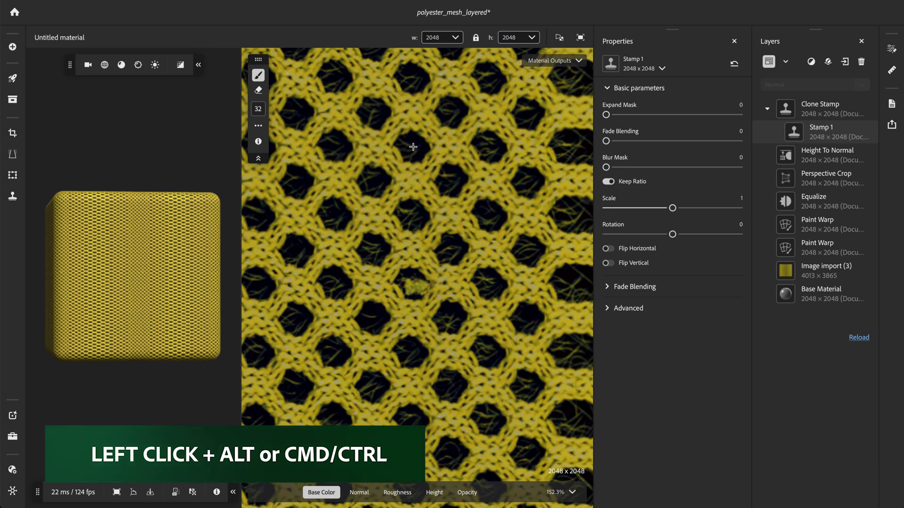
Sample an intact hole above the defect as the clone source and paint it over the damaged hole
{"action": "left_click", "coordinate": [413, 147], "text": "alt"}
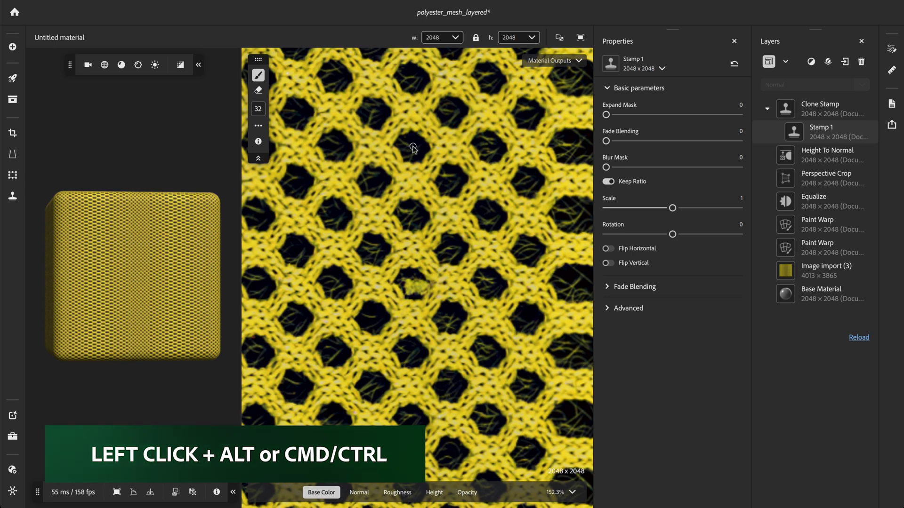
{"action": "left_click", "coordinate": [410, 284]}
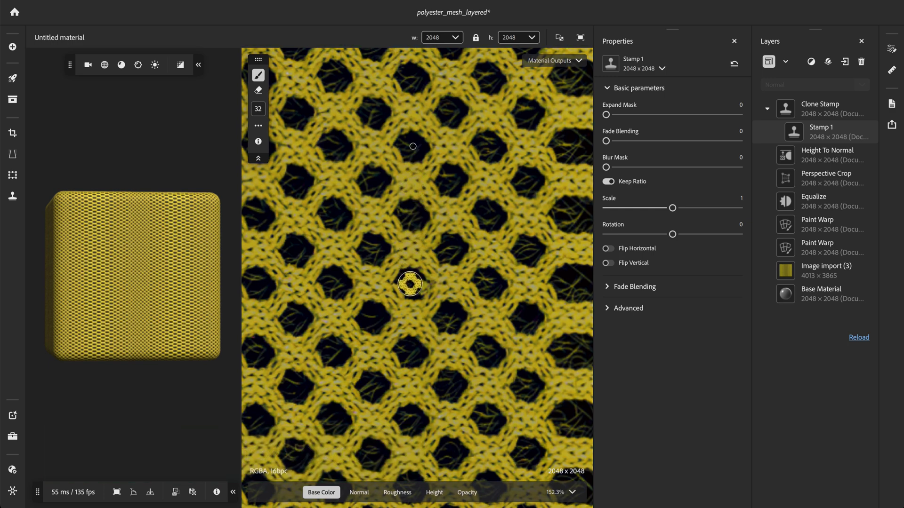
{"action": "mouse_move", "coordinate": [410, 284]}
{"action": "left_mouse_down"}
{"action": "mouse_move", "coordinate": [417, 269]}
{"action": "mouse_move", "coordinate": [396, 288]}
{"action": "mouse_move", "coordinate": [412, 299]}
{"action": "left_mouse_up"}
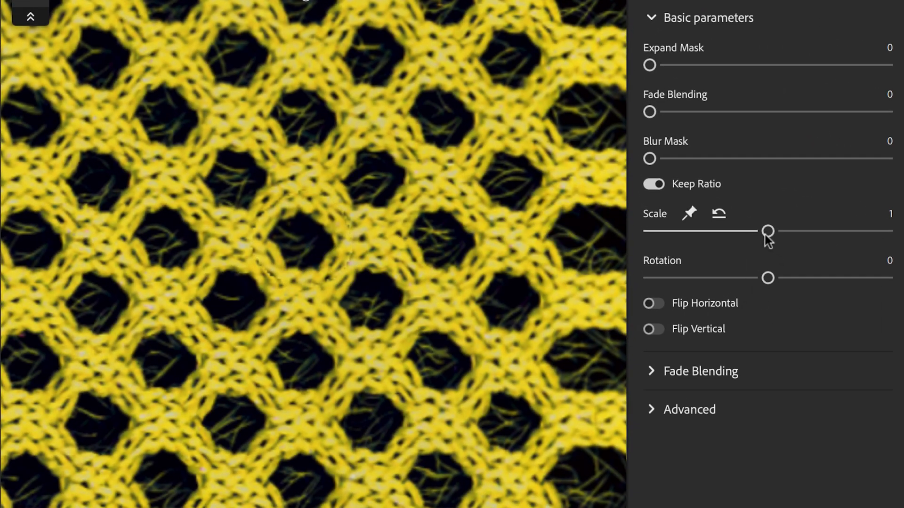
Transform the cloned patch with scale 1.06, rotation 7.2 and a horizontal flip, leaving the vertical flip off
{"action": "left_click_drag", "start_coordinate": [768, 233], "coordinate": [775, 232]}
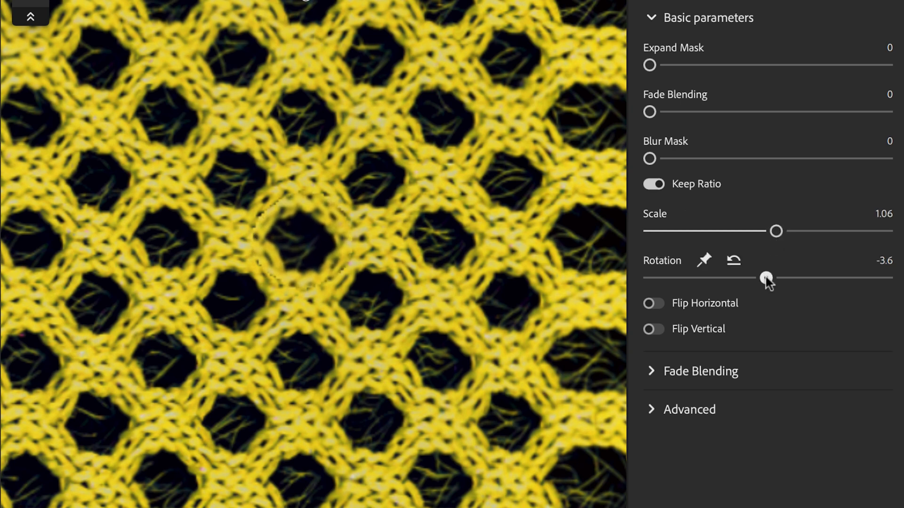
{"action": "mouse_move", "coordinate": [766, 279]}
{"action": "left_mouse_down"}
{"action": "mouse_move", "coordinate": [758, 277]}
{"action": "mouse_move", "coordinate": [773, 278]}
{"action": "left_mouse_up"}
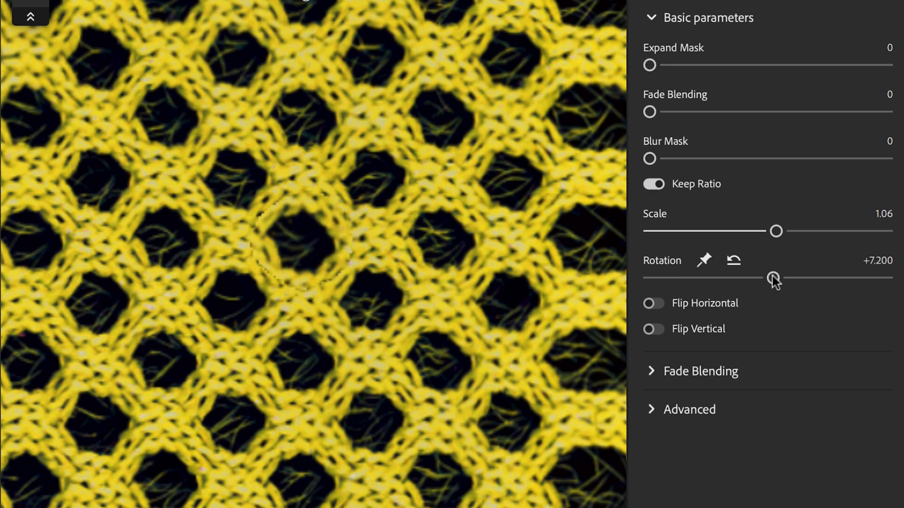
{"action": "left_click", "coordinate": [655, 305]}
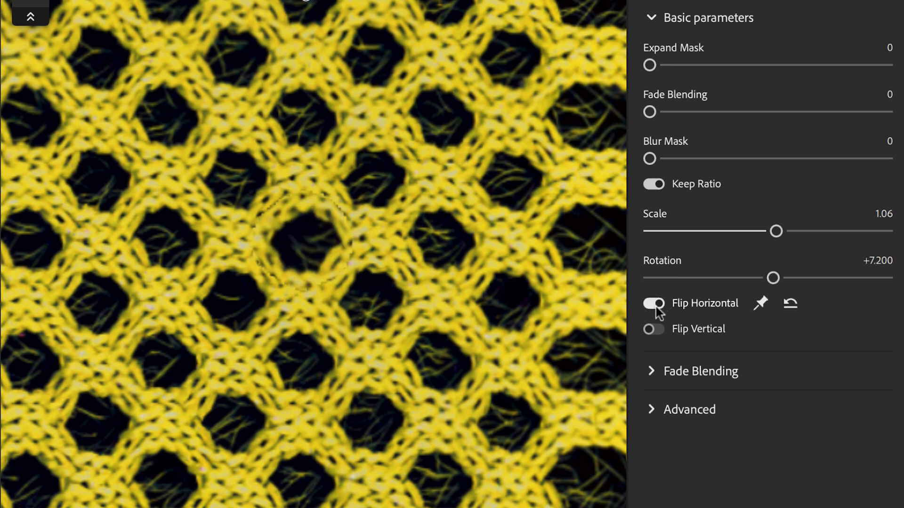
{"action": "left_click", "coordinate": [649, 335]}
{"action": "left_click", "coordinate": [649, 335]}
Set the stamp's Expand Mask to 0.5 and its overall Fade Blending to 1
{"action": "left_click_drag", "start_coordinate": [651, 66], "coordinate": [768, 66]}
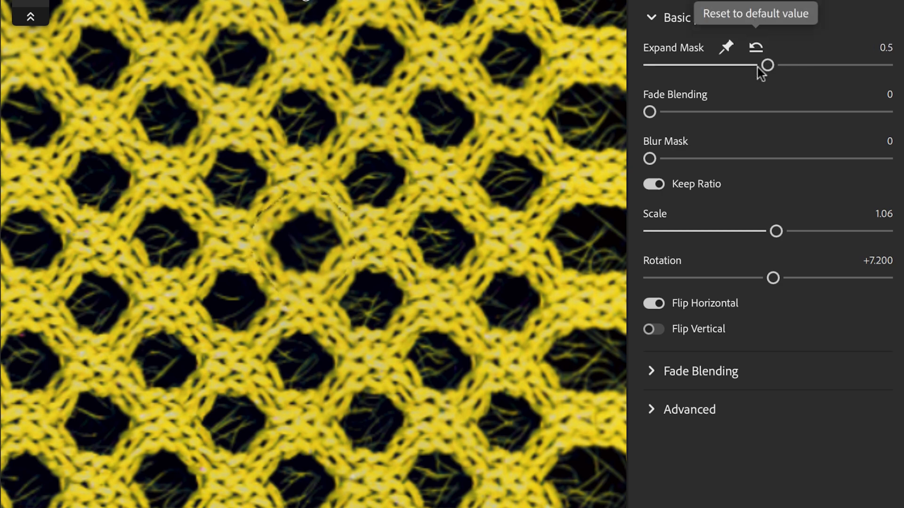
{"action": "mouse_move", "coordinate": [649, 112]}
{"action": "left_mouse_down"}
{"action": "mouse_move", "coordinate": [815, 113]}
{"action": "mouse_move", "coordinate": [649, 112]}
{"action": "left_mouse_up"}
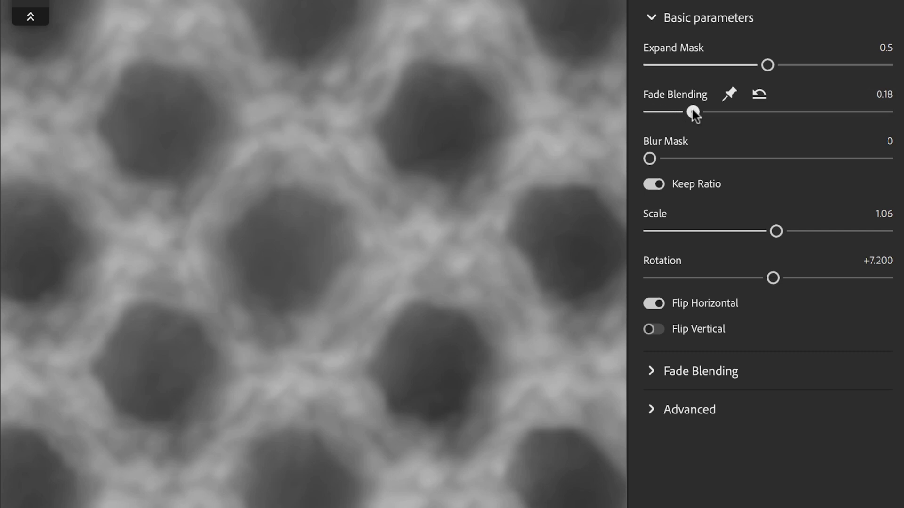
{"action": "left_click_drag", "start_coordinate": [693, 111], "coordinate": [886, 112]}
{"action": "left_click_drag", "start_coordinate": [821, 87], "coordinate": [865, 99]}
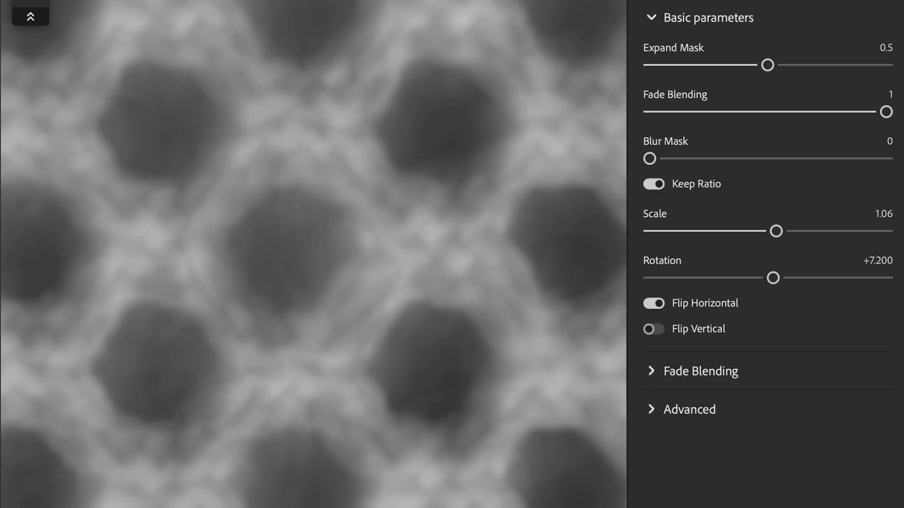
Set the stamp's Base Color Fade Blending to 0.31 and try blurring the stamp mask
{"action": "key", "text": "c"}
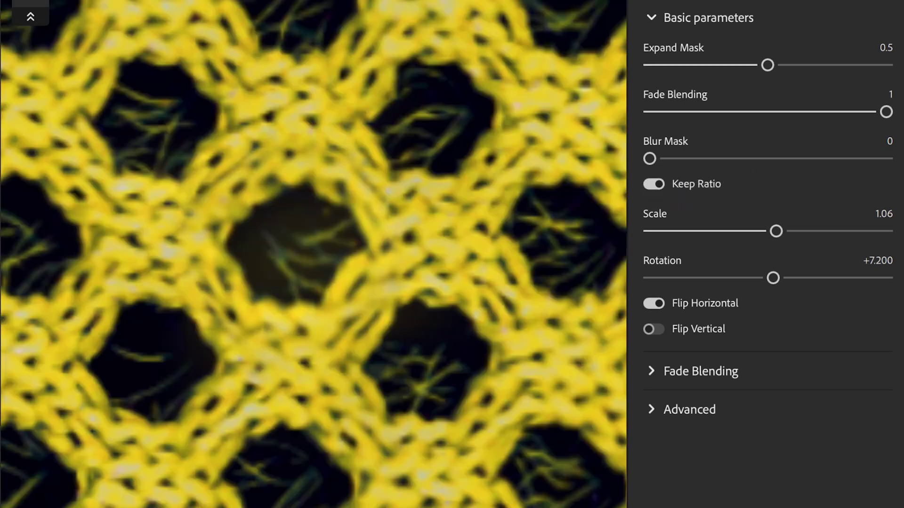
{"action": "scroll", "coordinate": [767, 264], "scroll_direction": "down", "scroll_amount": 3}
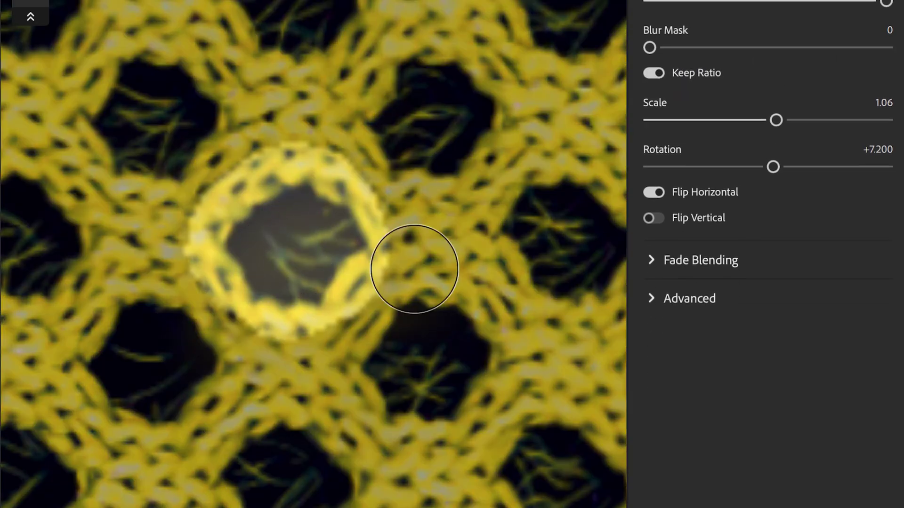
{"action": "scroll", "coordinate": [647, 115], "scroll_direction": "down", "scroll_amount": 3}
{"action": "left_click", "coordinate": [651, 114]}
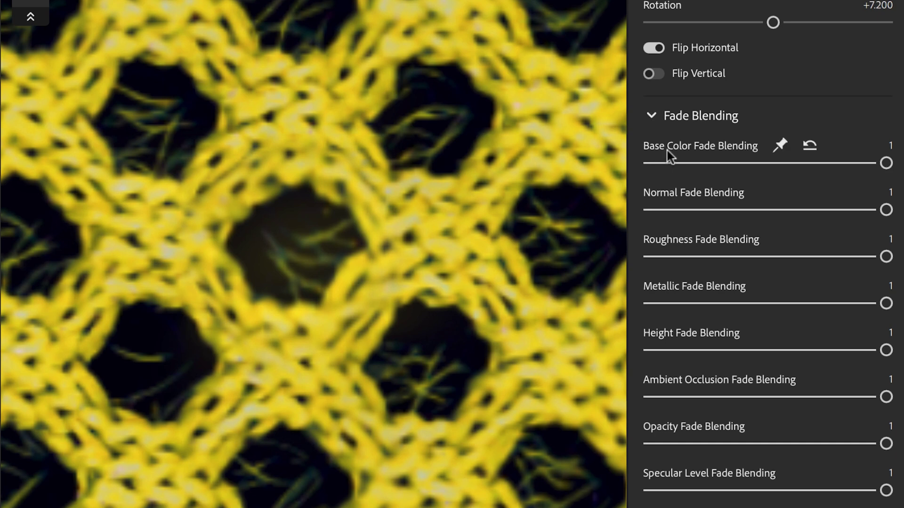
{"action": "left_click_drag", "start_coordinate": [883, 164], "coordinate": [723, 163]}
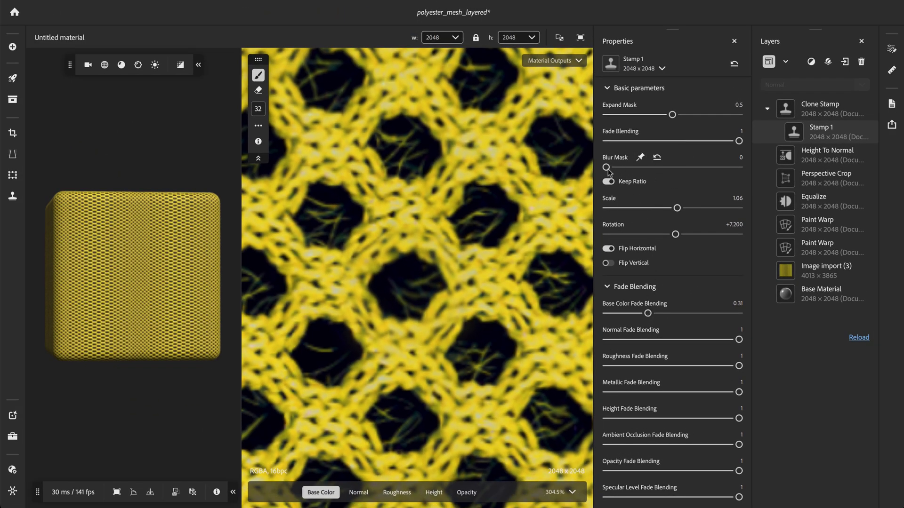
{"action": "left_click_drag", "start_coordinate": [607, 167], "coordinate": [657, 169]}
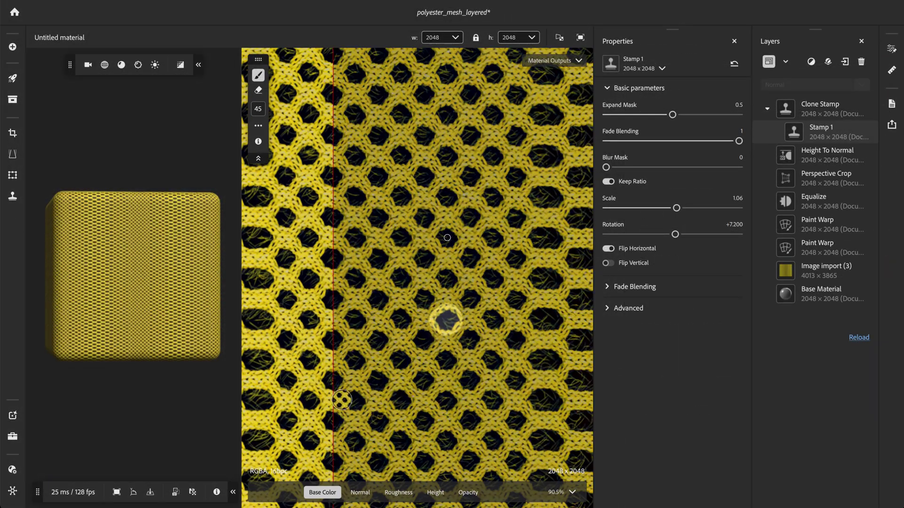
In the height channel, sample intact mesh near the tile's upper-left corner and clone it along the full vertical seam
{"action": "left_click", "coordinate": [362, 494]}
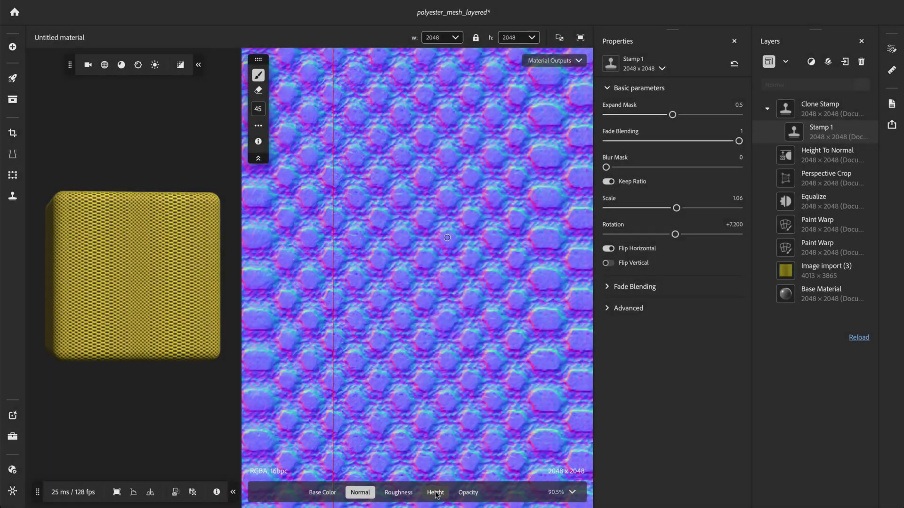
{"action": "left_click", "coordinate": [435, 493]}
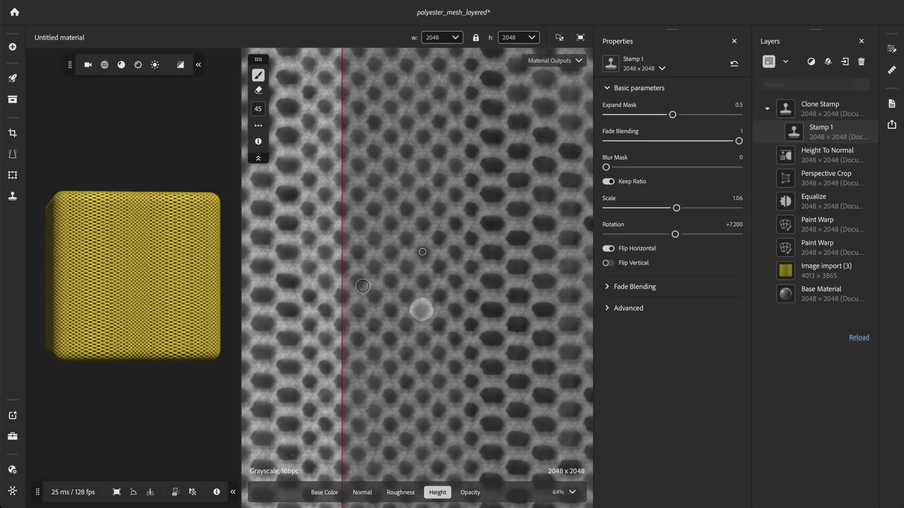
{"action": "scroll", "coordinate": [393, 299], "scroll_direction": "up", "scroll_amount": 2}
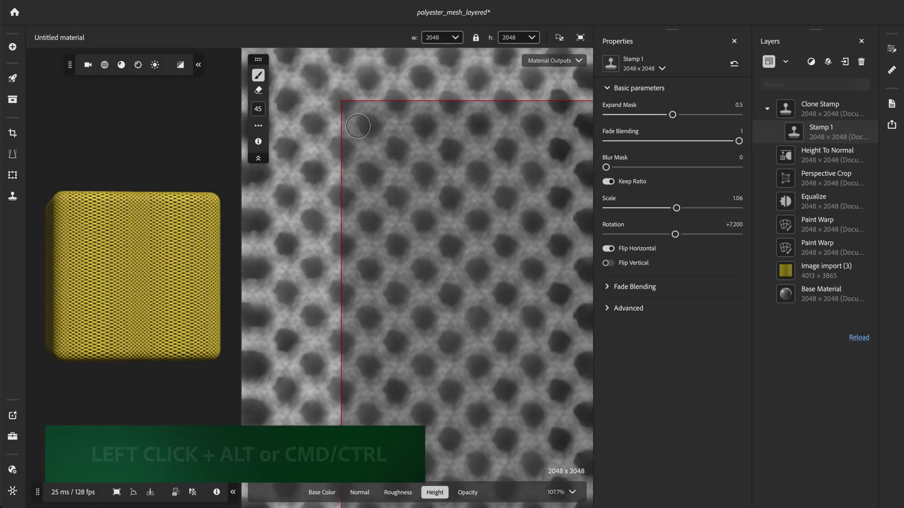
{"action": "left_click", "coordinate": [396, 149], "text": "alt"}
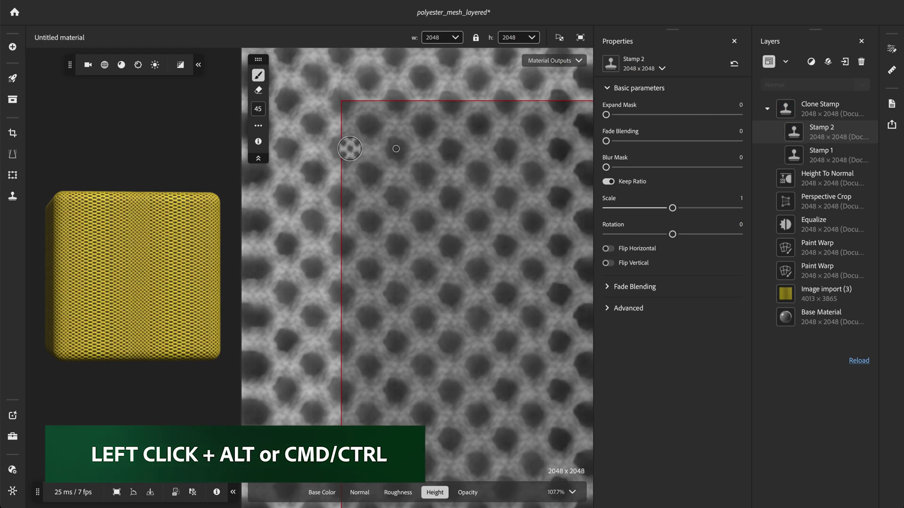
{"action": "left_click_drag", "start_coordinate": [341, 148], "coordinate": [340, 103]}
{"action": "left_click_drag", "start_coordinate": [338, 167], "coordinate": [341, 323]}
{"action": "scroll", "coordinate": [342, 315], "scroll_direction": "down", "scroll_amount": 5}
{"action": "scroll", "coordinate": [342, 297], "scroll_direction": "down", "scroll_amount": 5}
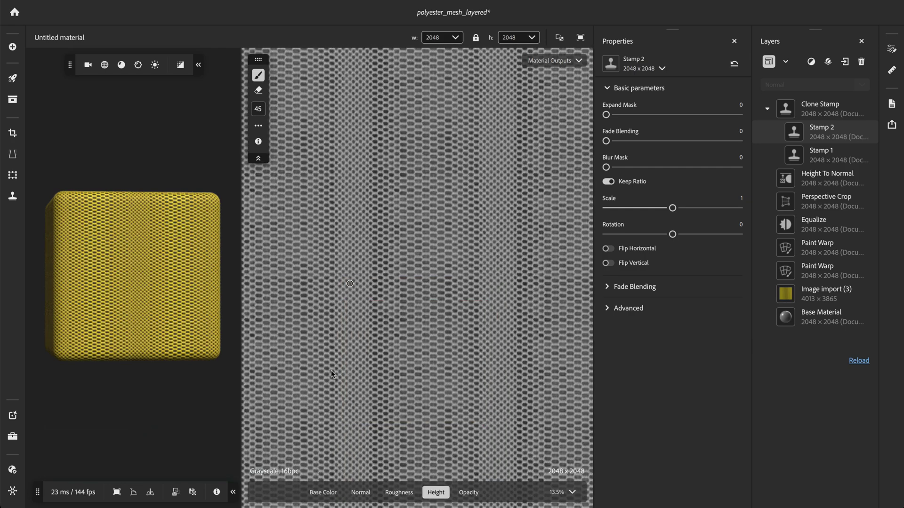
{"action": "scroll", "coordinate": [337, 417], "scroll_direction": "up", "scroll_amount": 5}
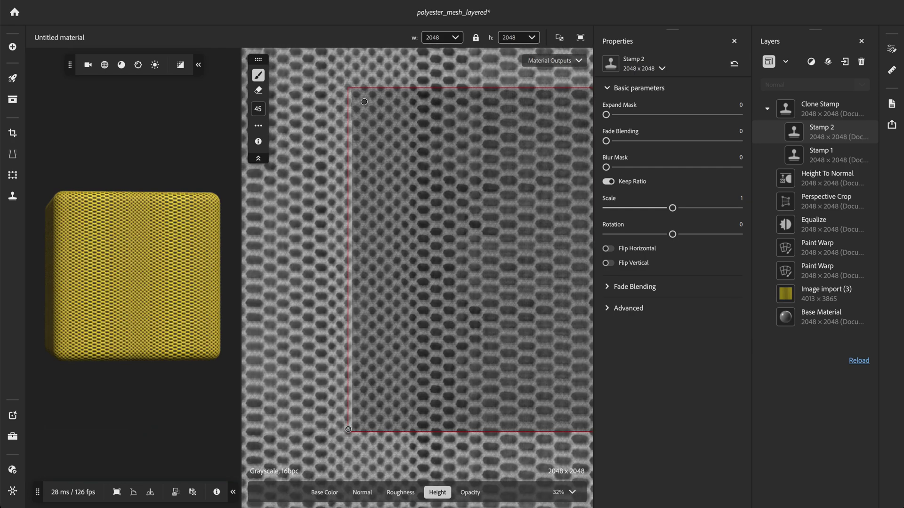
Viewing the base color, set the seam stamp's Expand Mask to 0.68 and unlock its scale ratio
{"action": "left_click", "coordinate": [323, 492]}
{"action": "scroll", "coordinate": [347, 282], "scroll_direction": "up", "scroll_amount": 4}
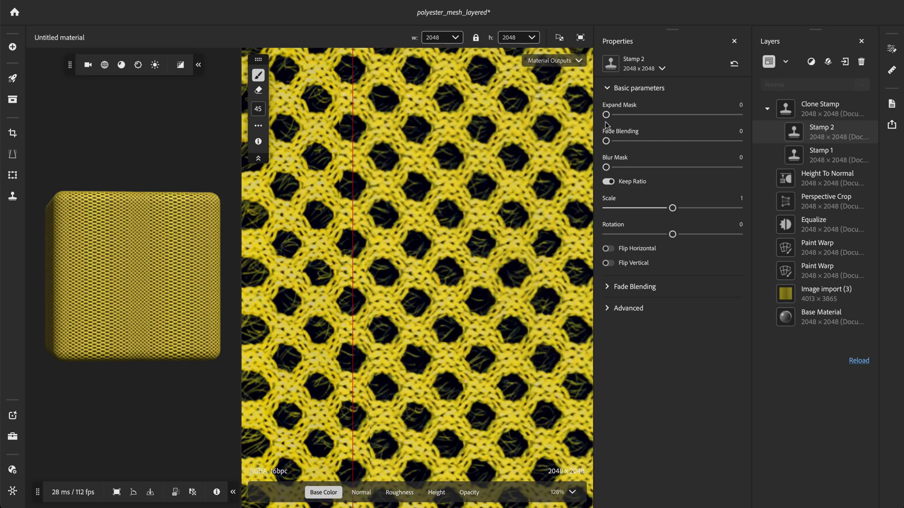
{"action": "left_click_drag", "start_coordinate": [609, 116], "coordinate": [698, 119]}
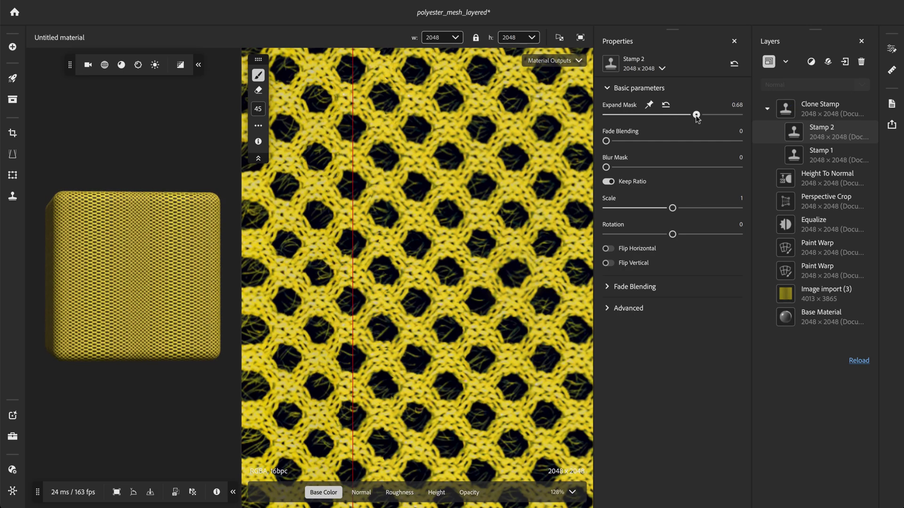
{"action": "left_click", "coordinate": [608, 181]}
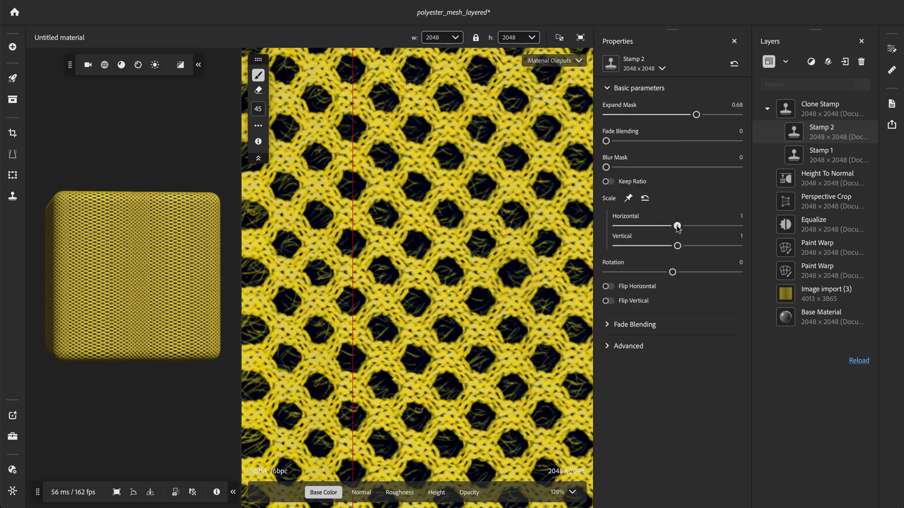
Set the vertical-seam stamp's horizontal scale to 1.04 and Fade Blending to 0.51, checking the result in the height and normal channels
{"action": "left_click_drag", "start_coordinate": [678, 227], "coordinate": [681, 230]}
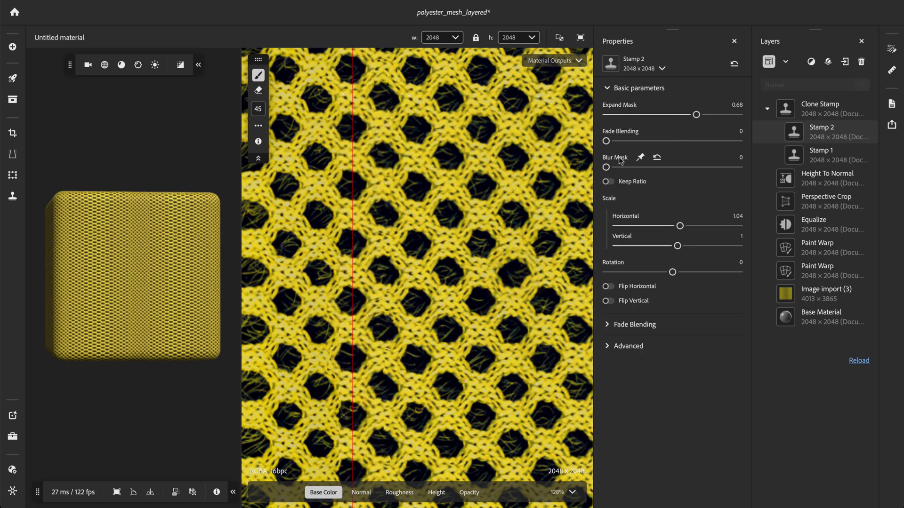
{"action": "left_click_drag", "start_coordinate": [606, 141], "coordinate": [673, 141]}
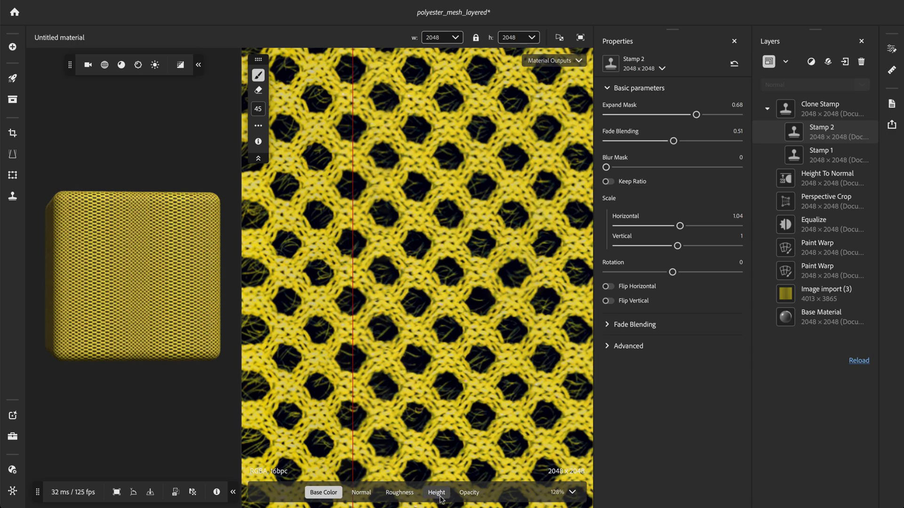
{"action": "left_click", "coordinate": [437, 493]}
{"action": "left_click", "coordinate": [361, 492]}
{"action": "left_click", "coordinate": [324, 491]}
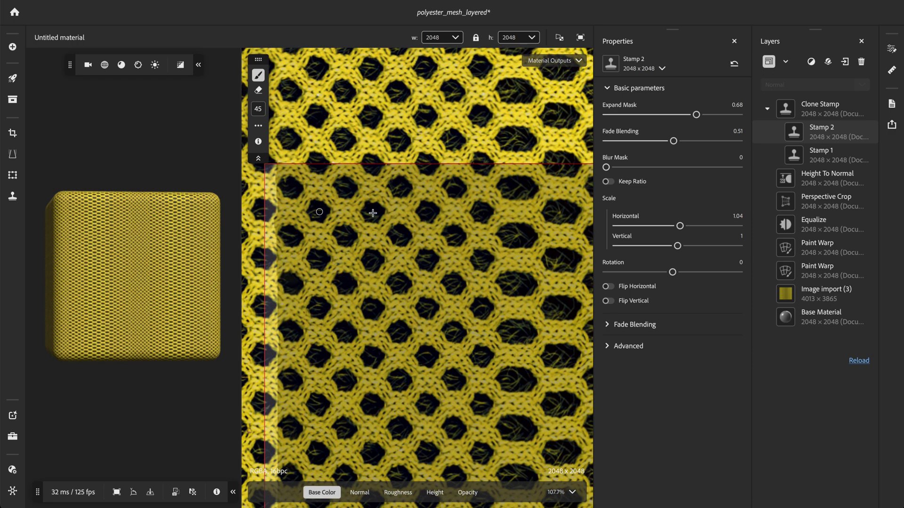
Clone intact mesh sampled just below the tile's upper edge along the full horizontal seam, with Expand Mask at 0.69 and Fade Blending at 0.6
{"action": "left_click", "coordinate": [373, 213], "text": "ctrl"}
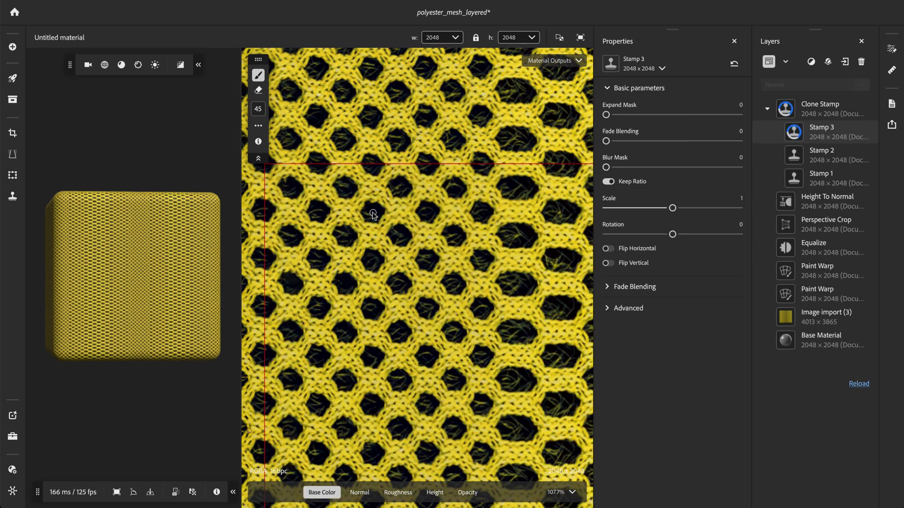
{"action": "left_click", "coordinate": [373, 165]}
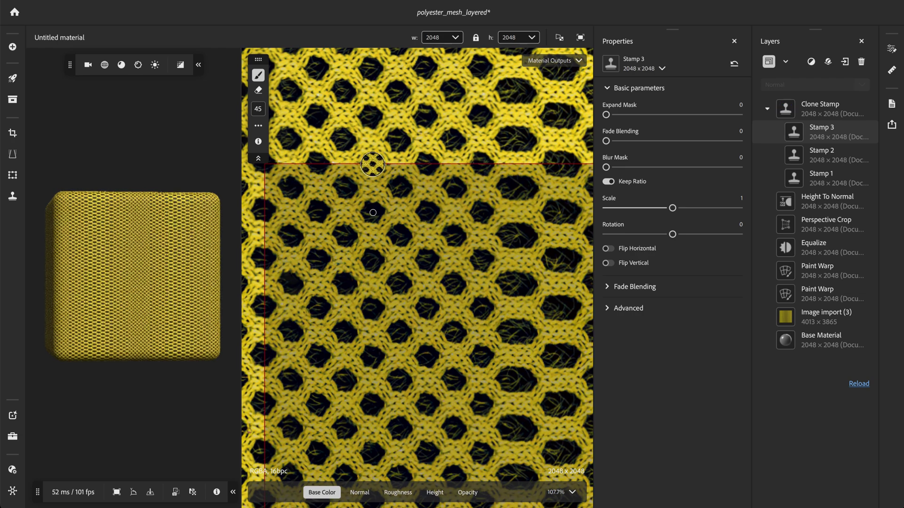
{"action": "scroll", "coordinate": [290, 167], "scroll_direction": "down", "scroll_amount": 10}
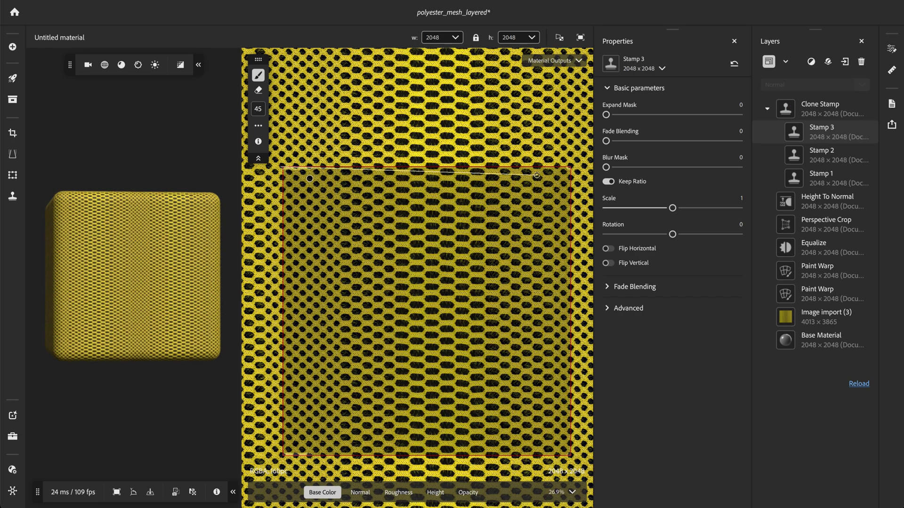
{"action": "left_click_drag", "start_coordinate": [606, 115], "coordinate": [701, 122]}
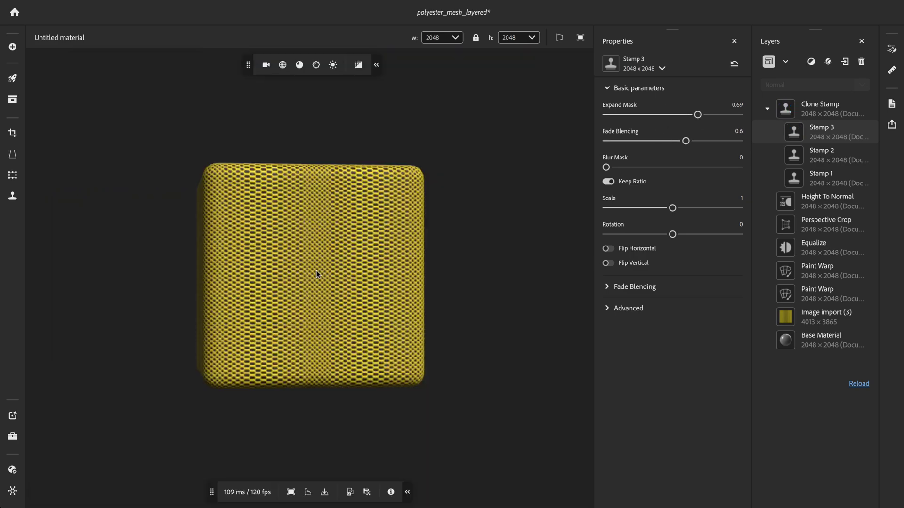
{"action": "scroll", "coordinate": [317, 273], "scroll_direction": "up", "scroll_amount": 10}
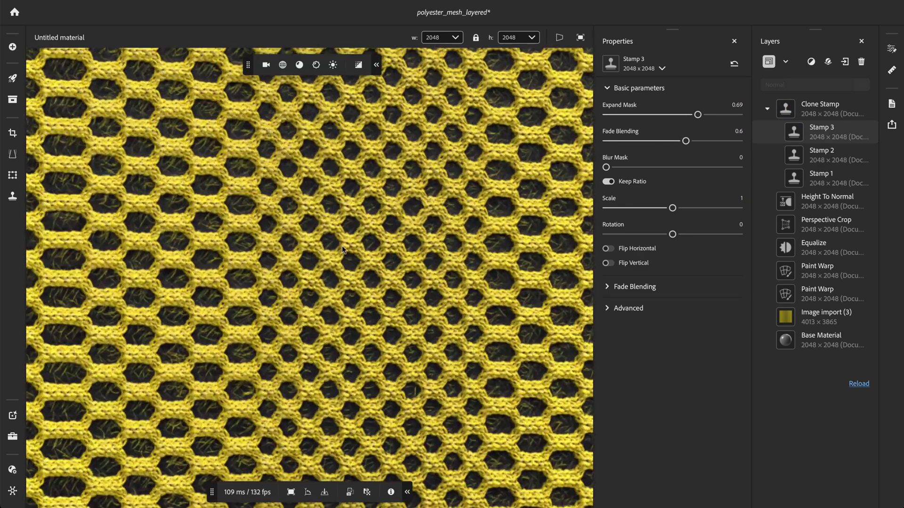